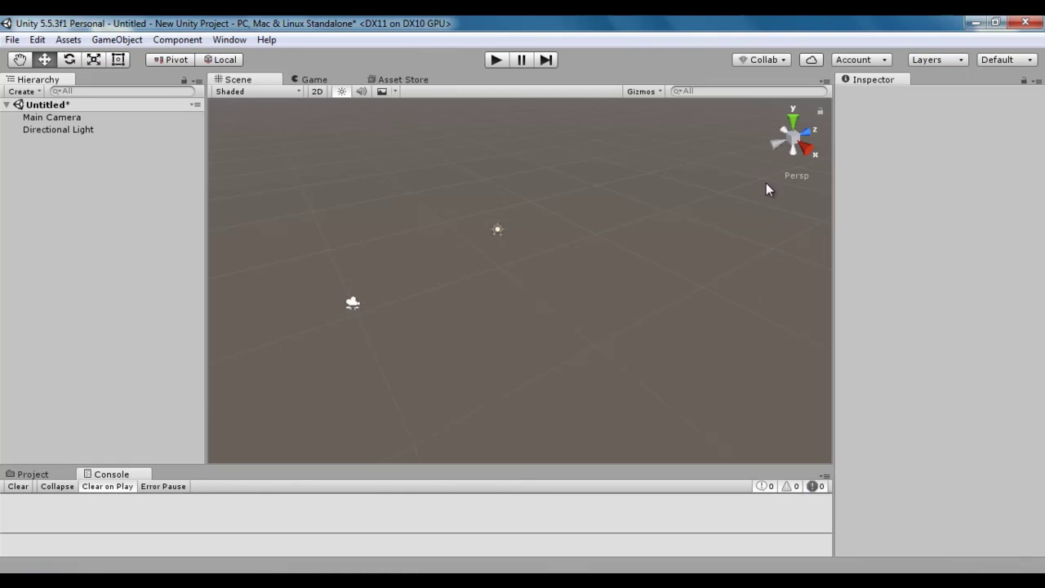
Switch to the Scene Gizmo notes in Word and read how the conical shapes switch between the six views.
click(279, 563)
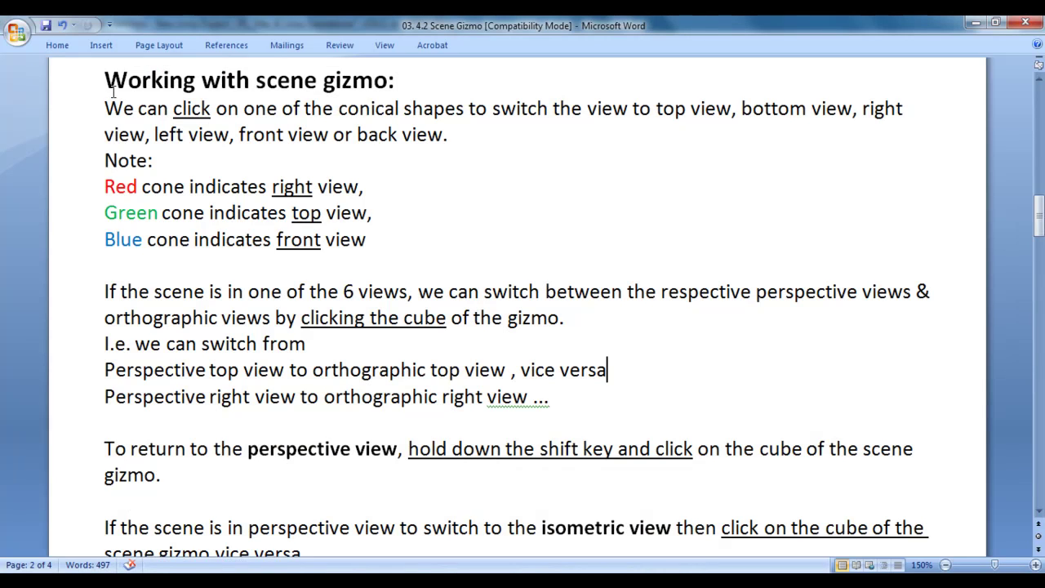
drag(105, 80, 394, 80)
click(476, 169)
drag(339, 109, 454, 110)
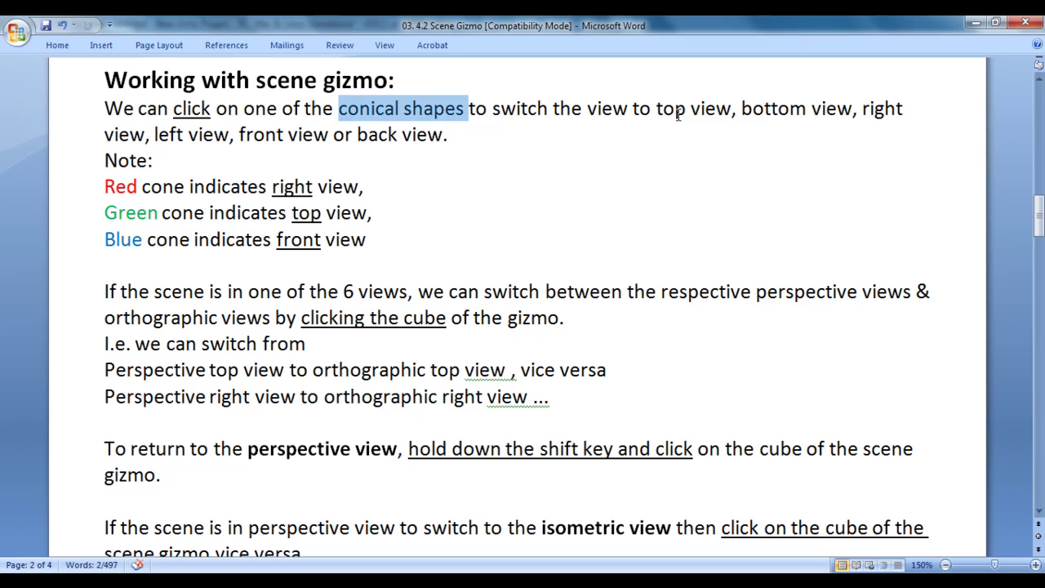
drag(656, 109, 689, 109)
double_click(770, 109)
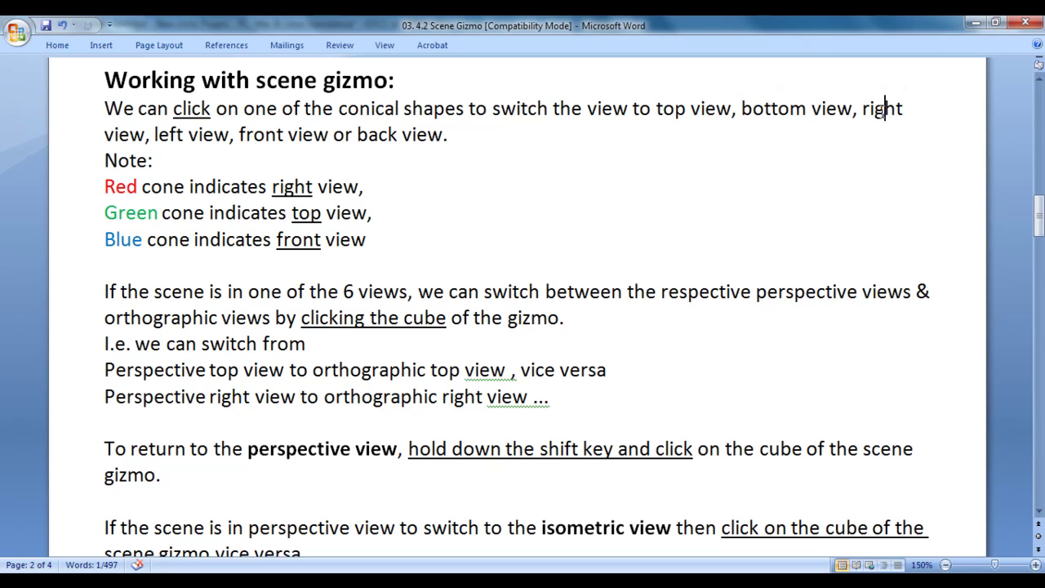
double_click(881, 108)
double_click(169, 135)
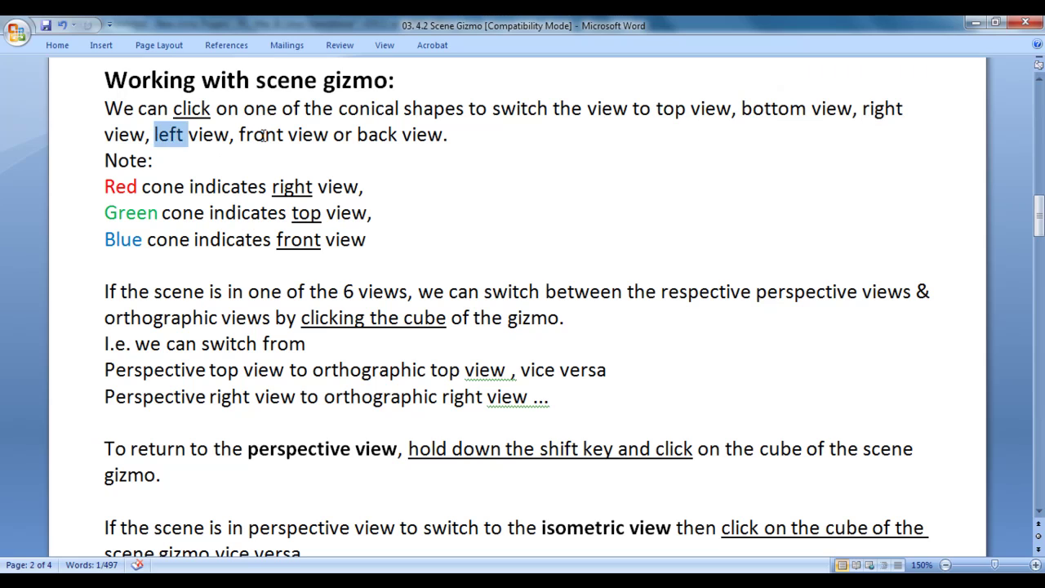
double_click(263, 136)
double_click(378, 138)
click(381, 187)
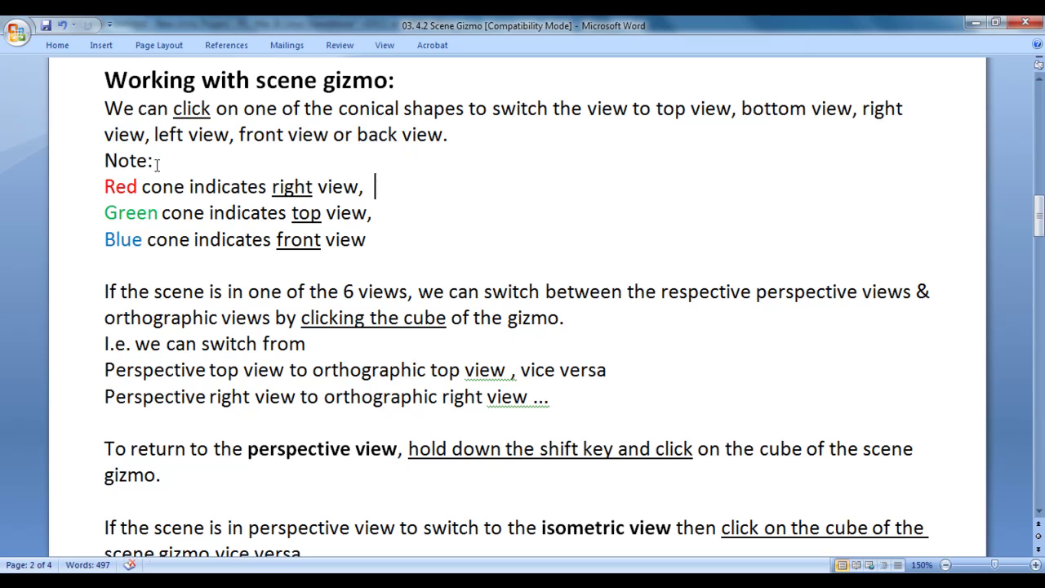
Read the note on which view the red, green and blue cones each indicate.
click(72, 162)
key(End)
double_click(278, 187)
drag(105, 211, 164, 217)
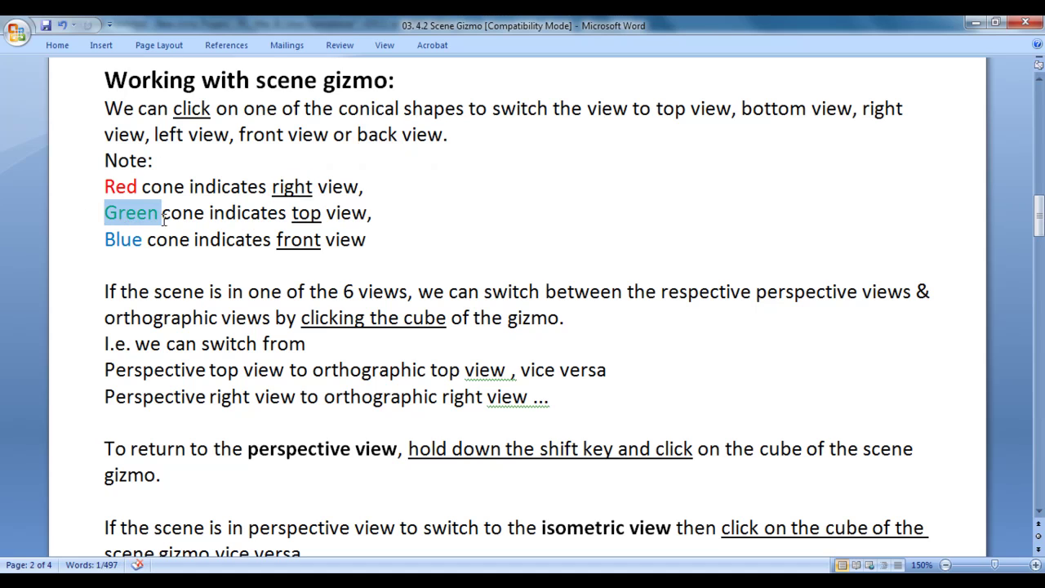
double_click(306, 213)
double_click(121, 240)
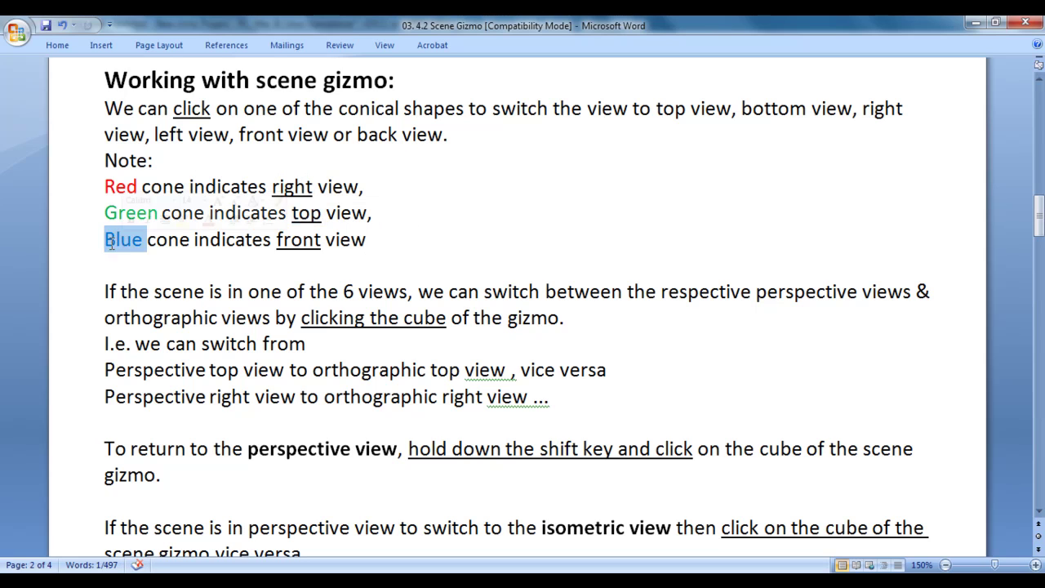
double_click(298, 239)
click(479, 242)
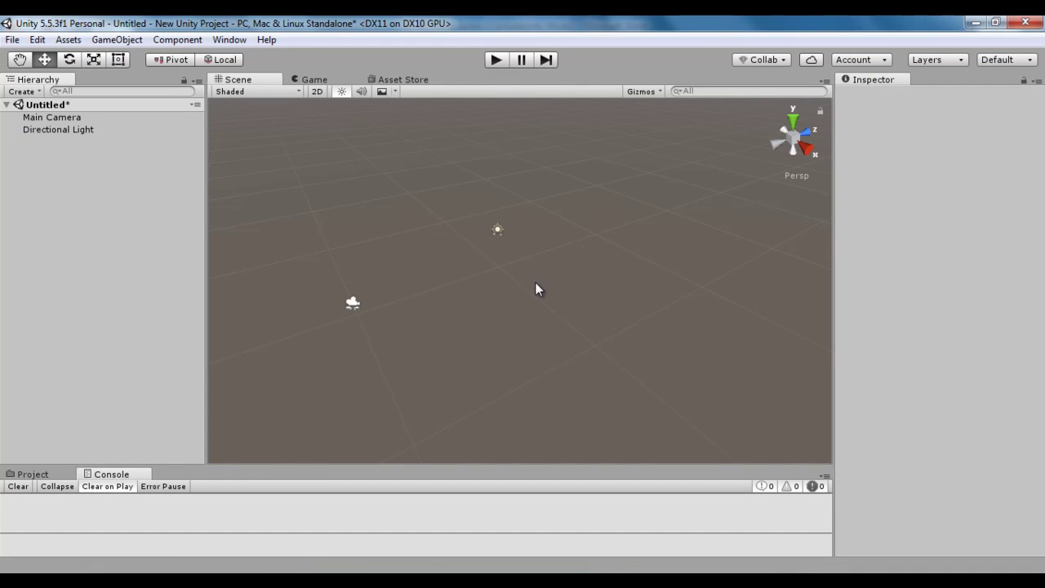
Create a 3D cube in the scene and set its position to X 0, Y 0, Z 0.
click(116, 39)
mouse_move(285, 96)
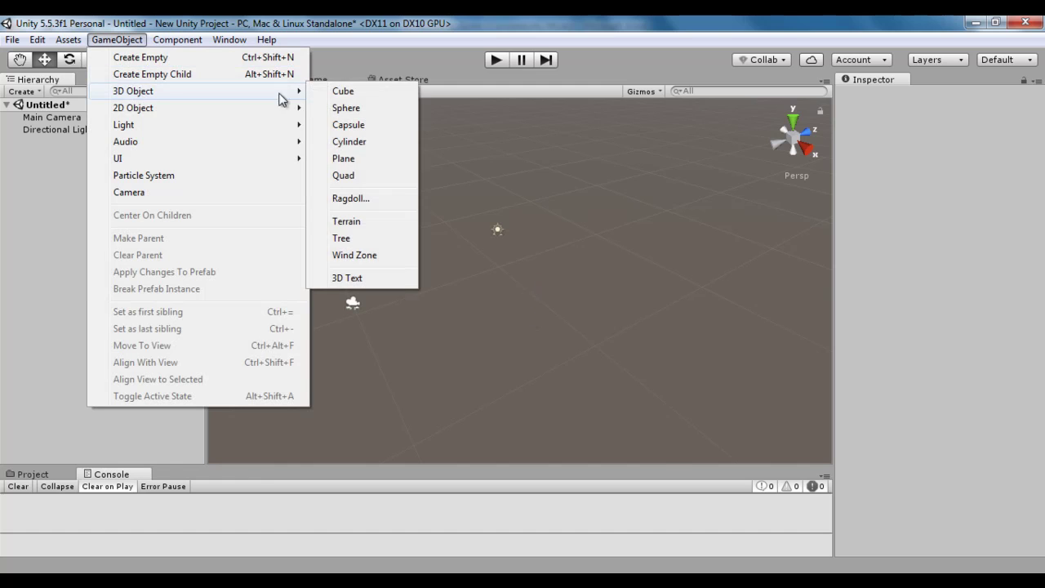
click(373, 90)
click(920, 143)
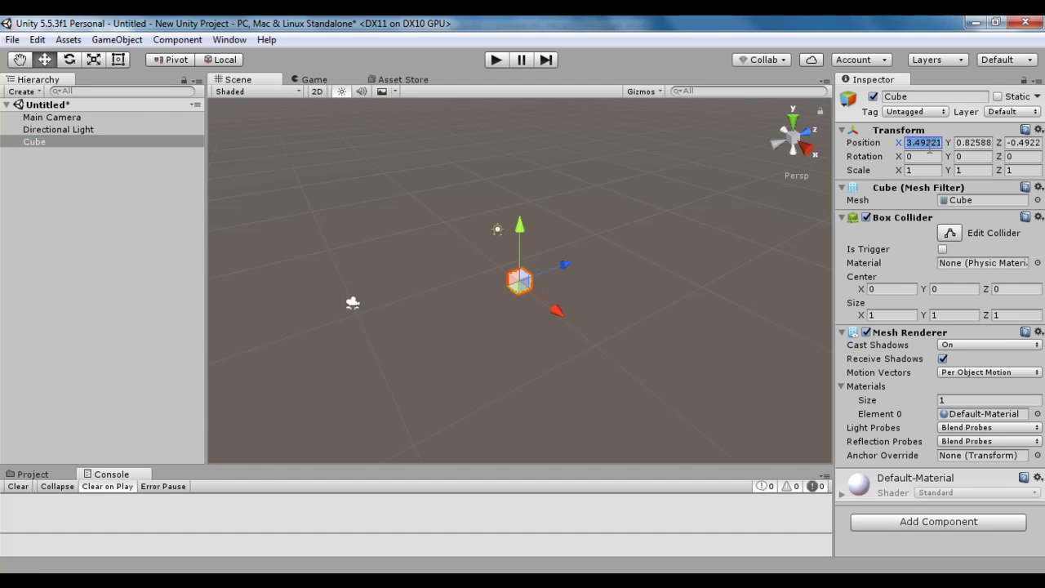
text(0)
key(Tab)
text(0)
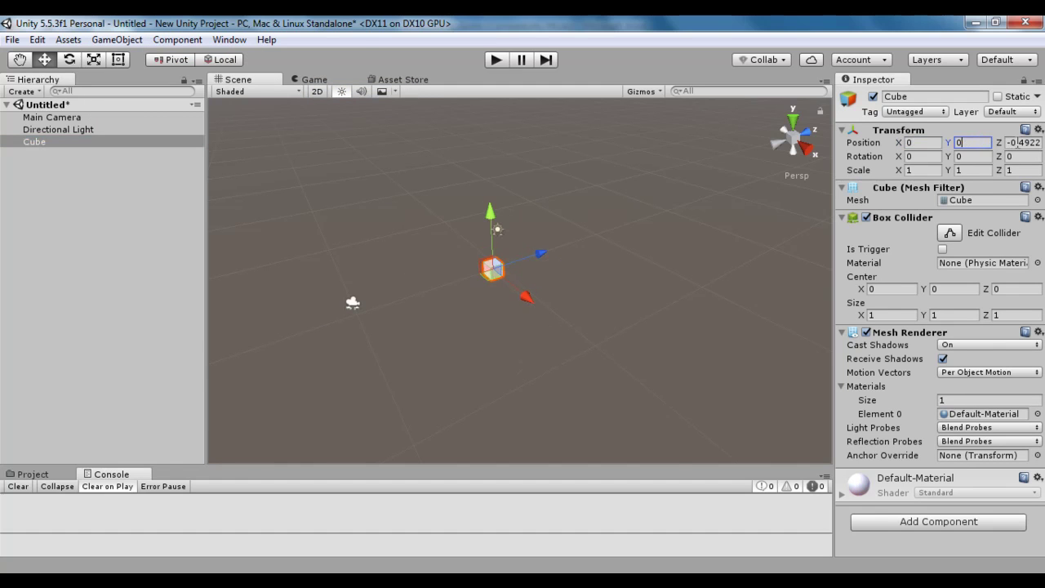
key(Tab)
text(0)
Flatten the cube into a platform by setting its scale to 10 on X and 10 on Z, and deselect it.
click(931, 170)
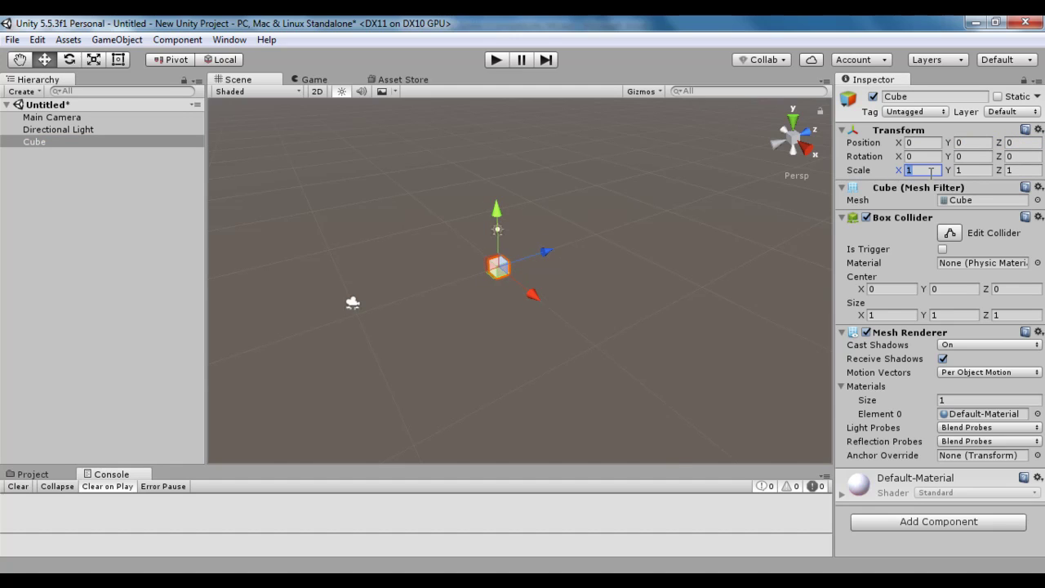
text(10)
click(1013, 169)
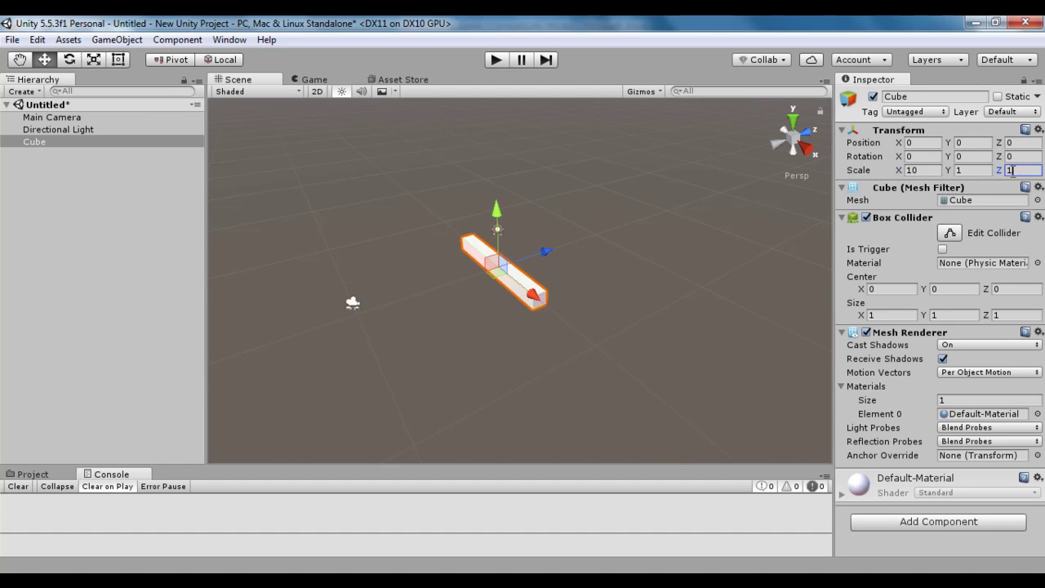
text(10)
click(26, 208)
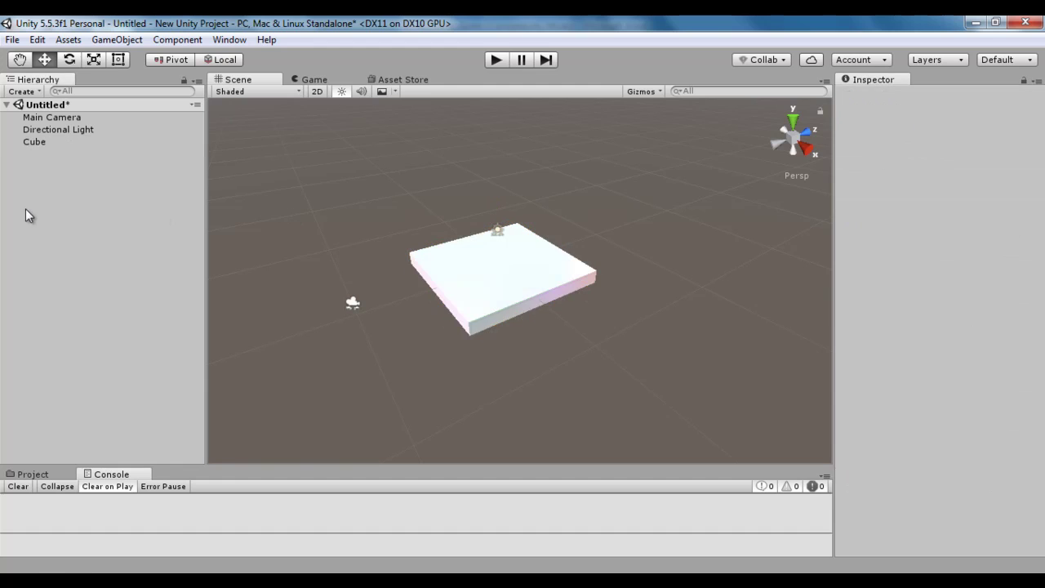
Add a second 3D cube and set its position to X 0, Y 0, Z 0.
click(117, 39)
mouse_move(130, 93)
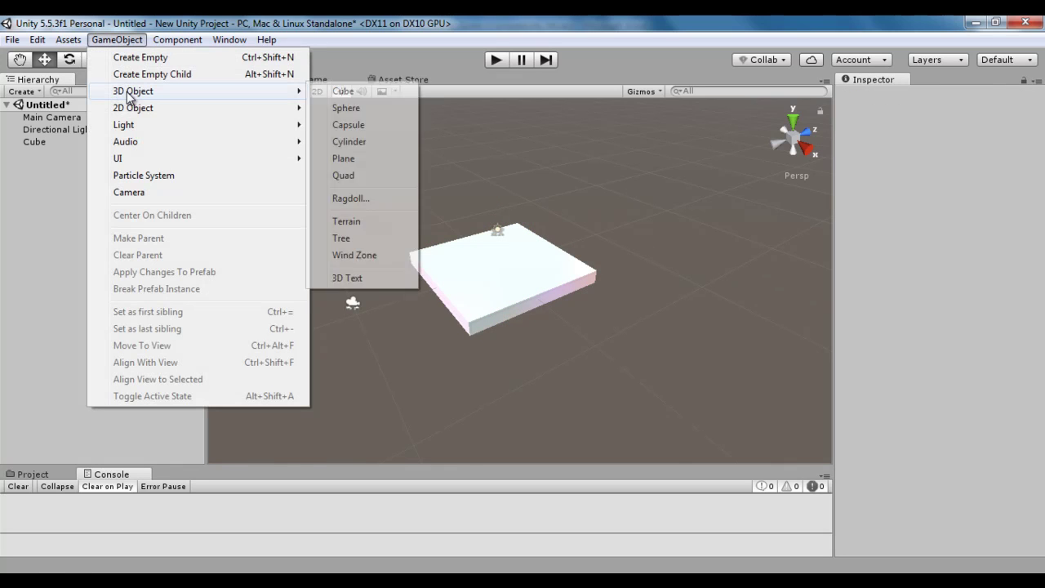
click(339, 92)
click(921, 142)
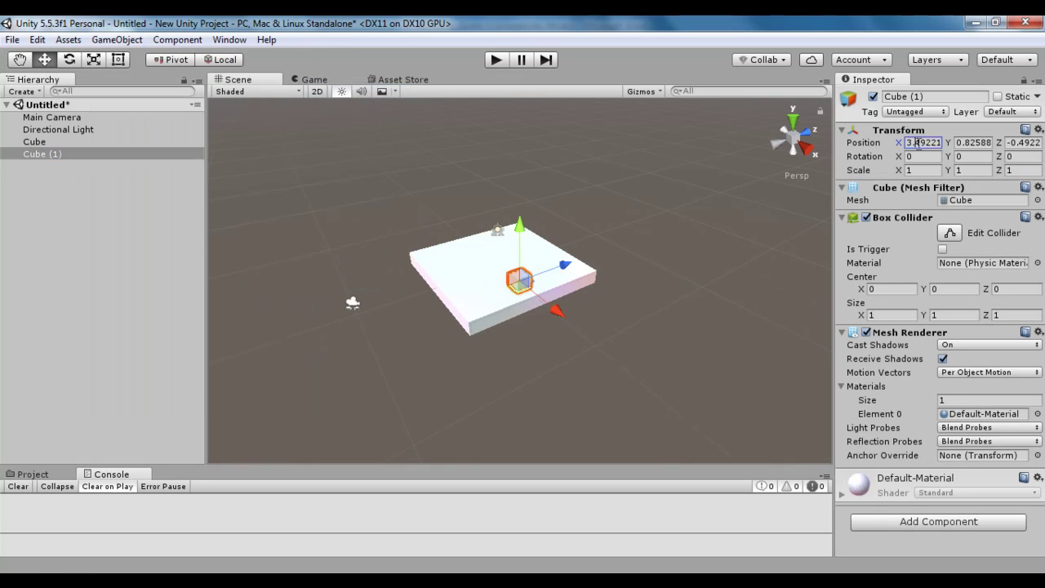
text(0)
click(976, 143)
text(0)
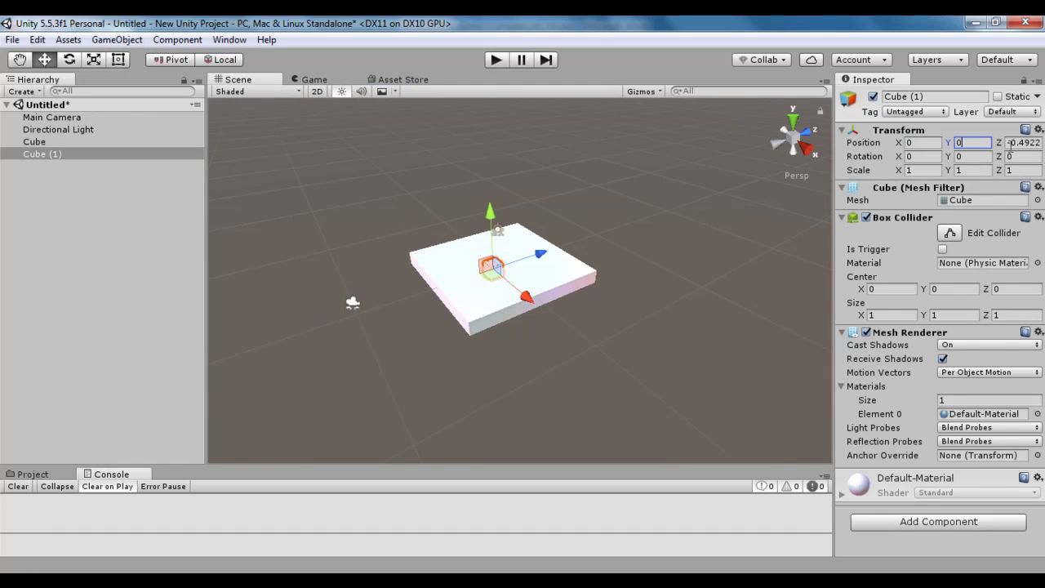
click(1025, 143)
text(0)
Set the second cube's scale to 2 on X, Y and Z.
click(928, 170)
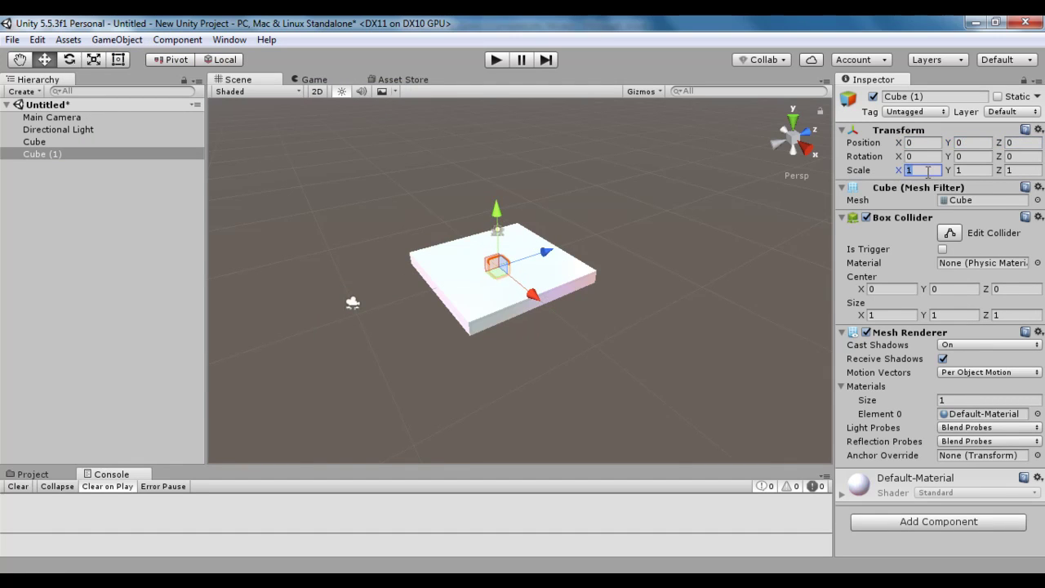
text(2)
click(971, 169)
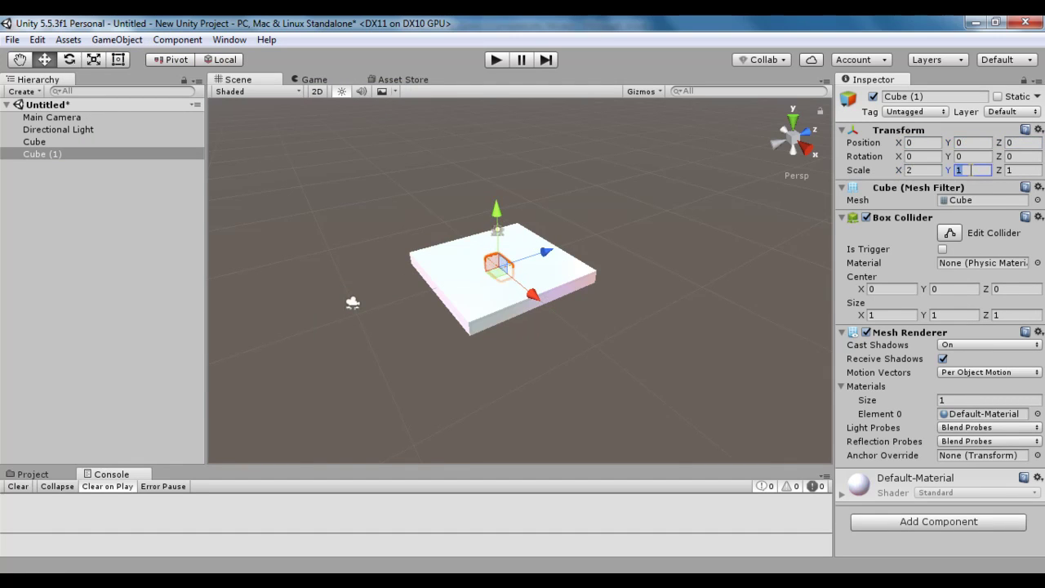
text(2)
click(1025, 170)
text(2)
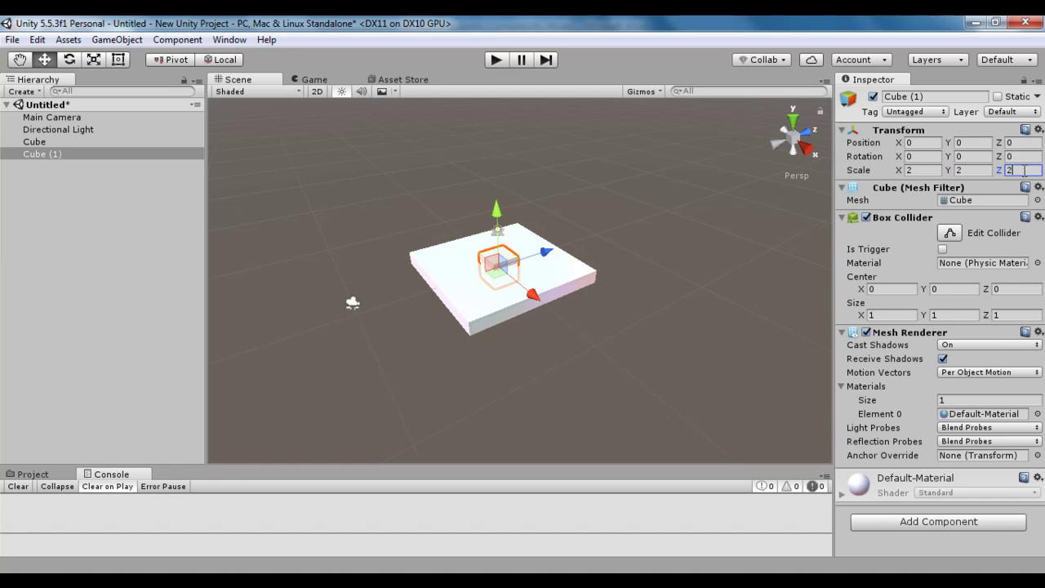
Raise the second cube onto the platform by setting its Y position to 1.5, and deselect it.
click(971, 143)
text(1)
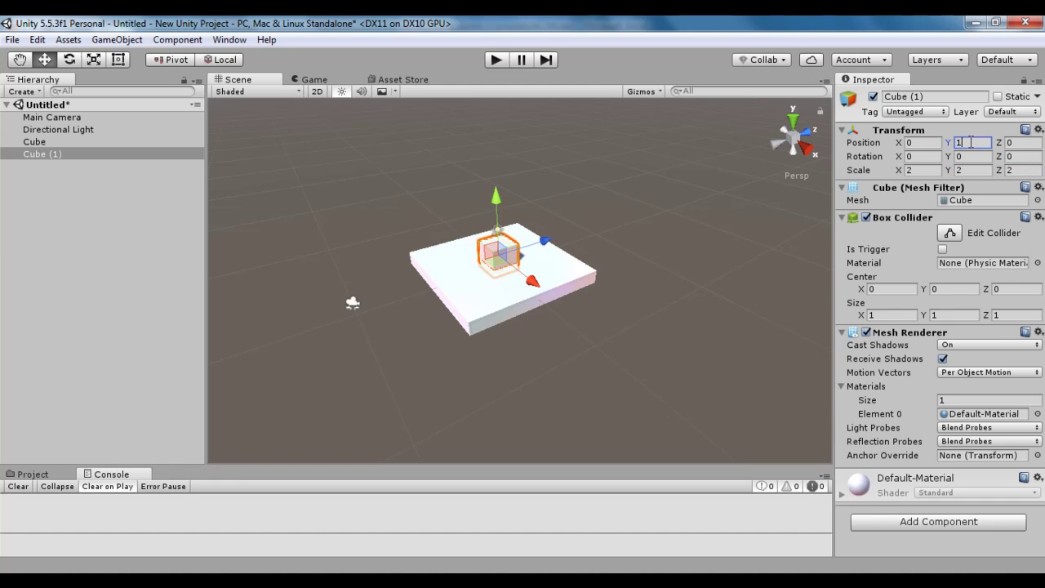
text(.5)
click(735, 213)
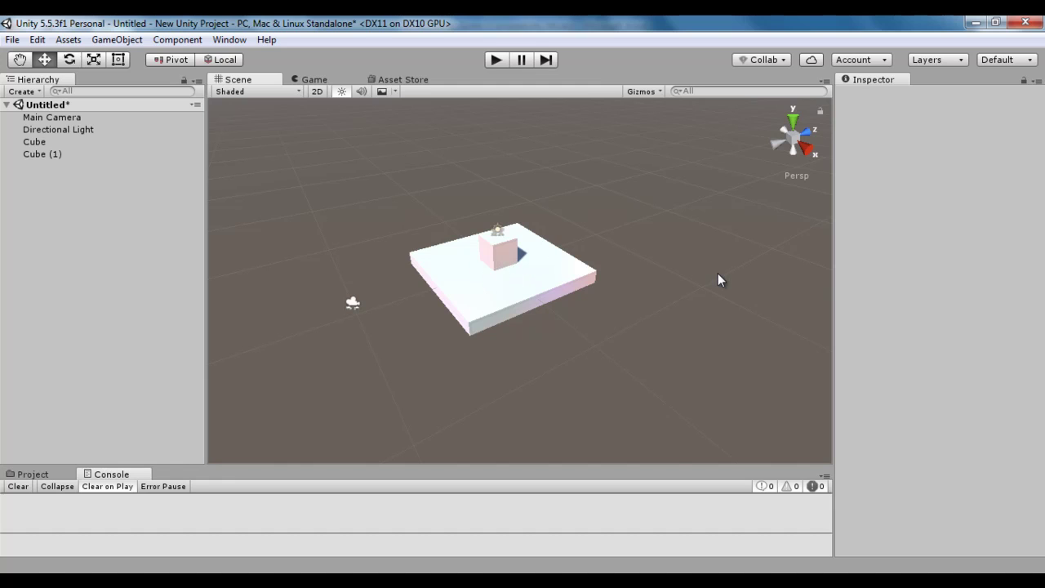
View the scene through the scene gizmo from the right, top, front, left, bottom and back in turn.
click(806, 151)
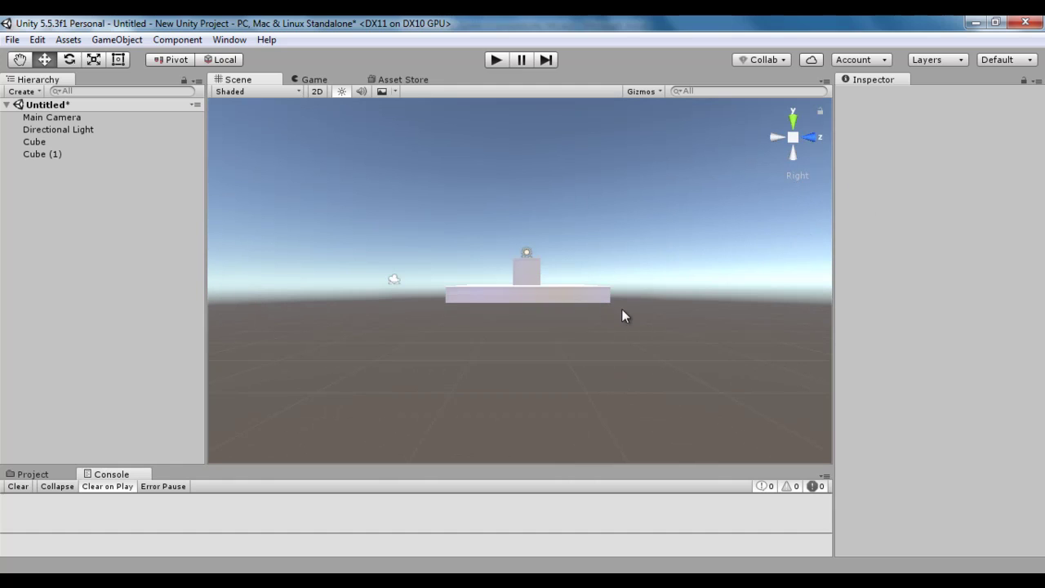
click(793, 120)
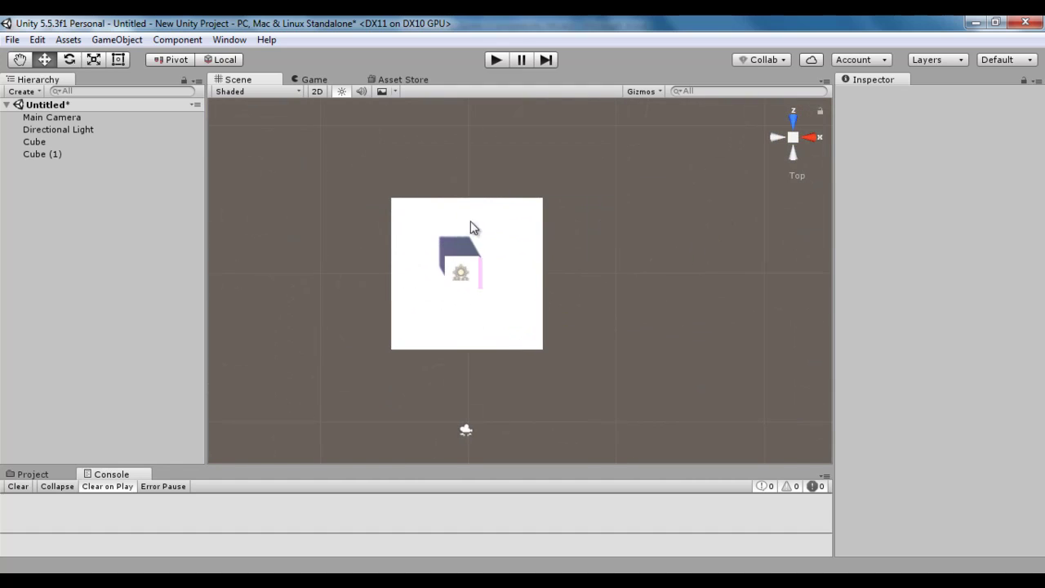
click(794, 122)
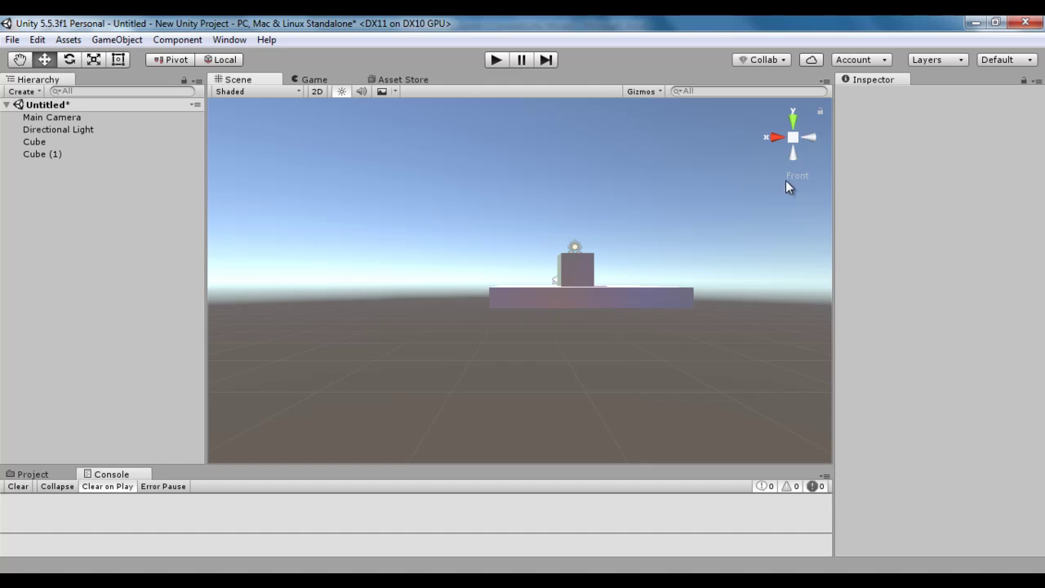
click(811, 138)
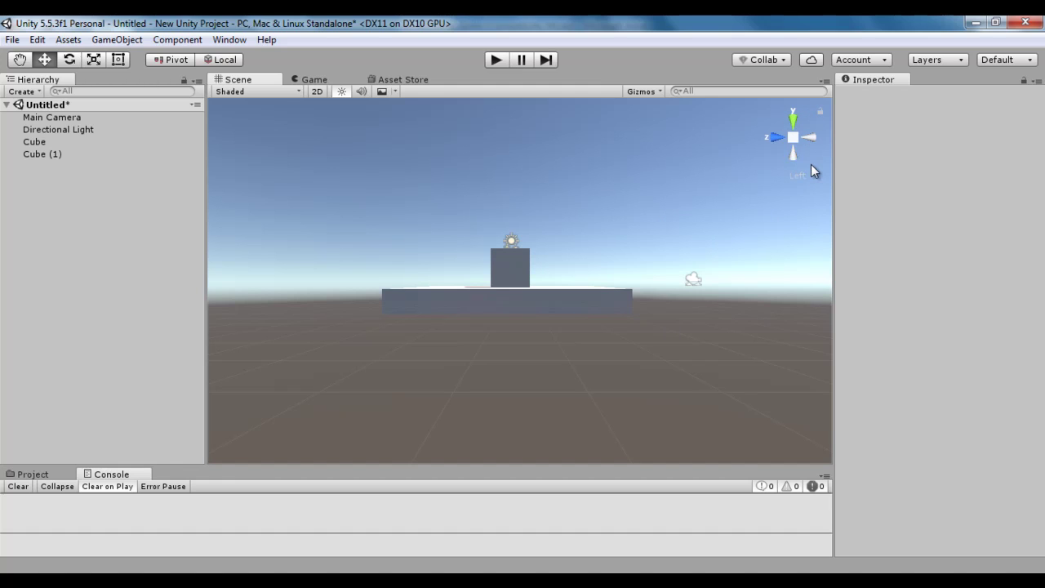
click(793, 155)
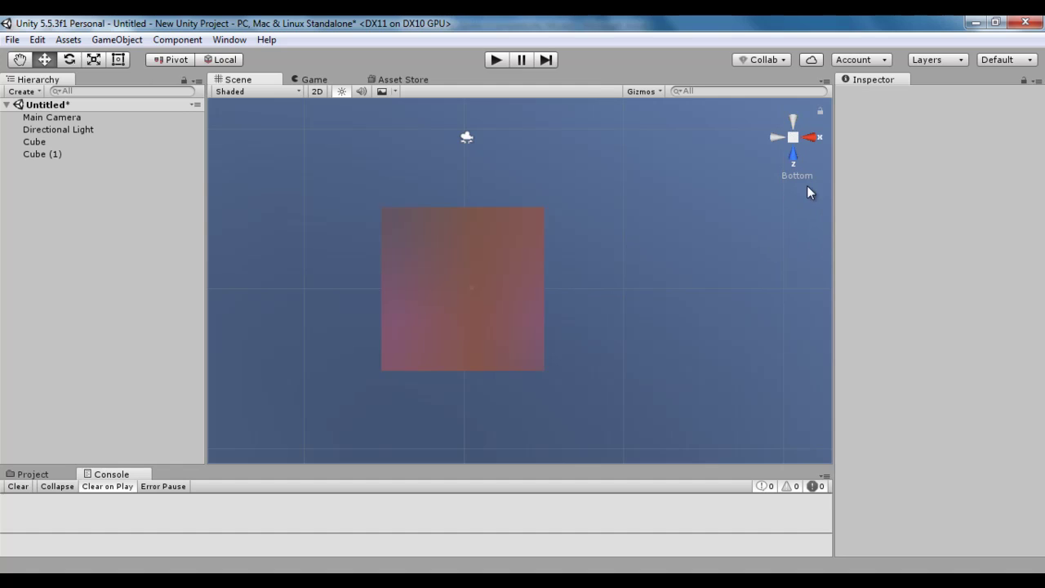
click(794, 121)
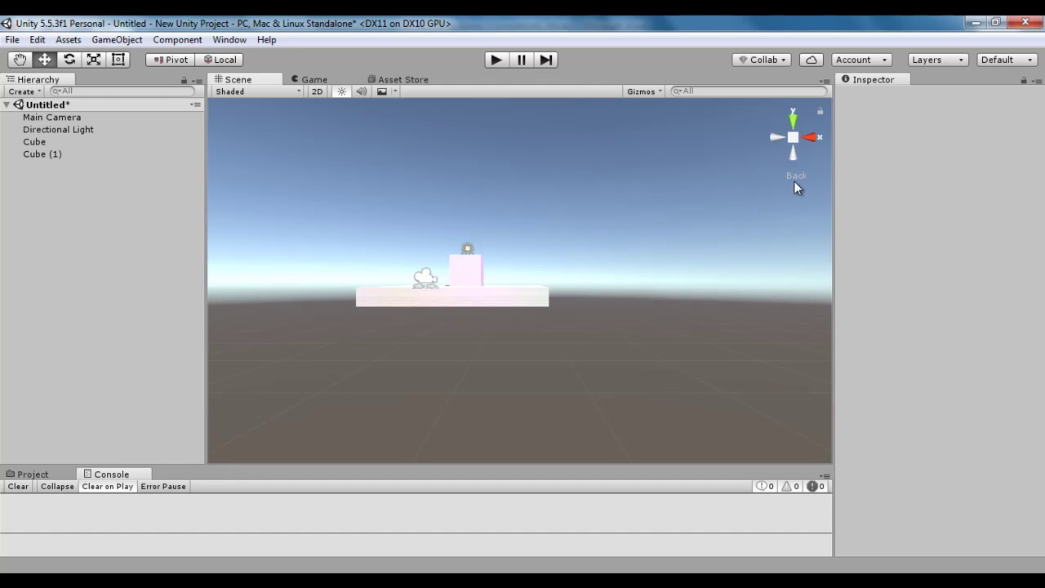
Switch to the Word notes and read how the gizmo's cube toggles the six views between perspective and orthographic.
key(alt+Tab)
drag(103, 292, 392, 292)
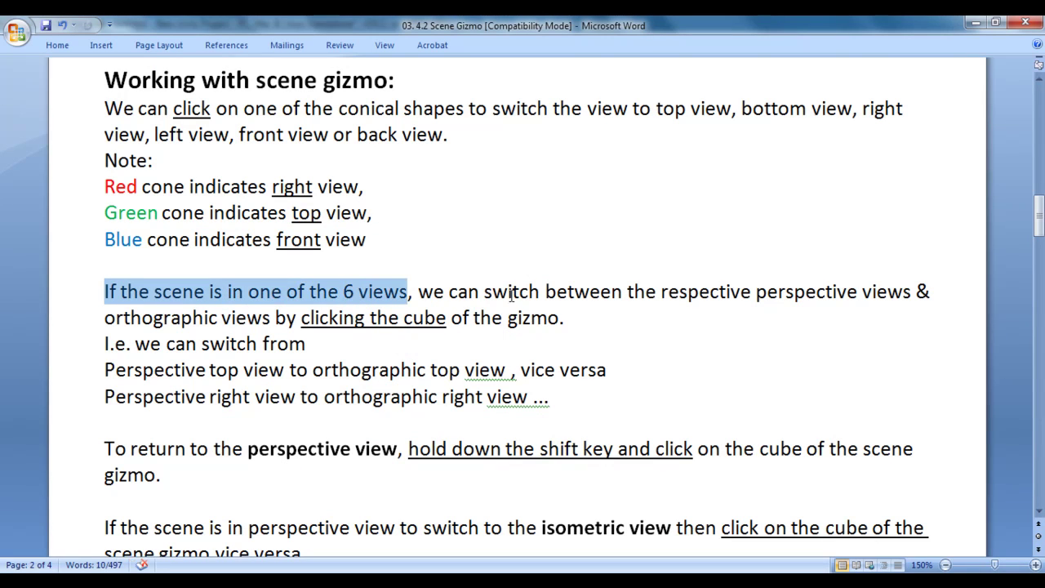
double_click(798, 291)
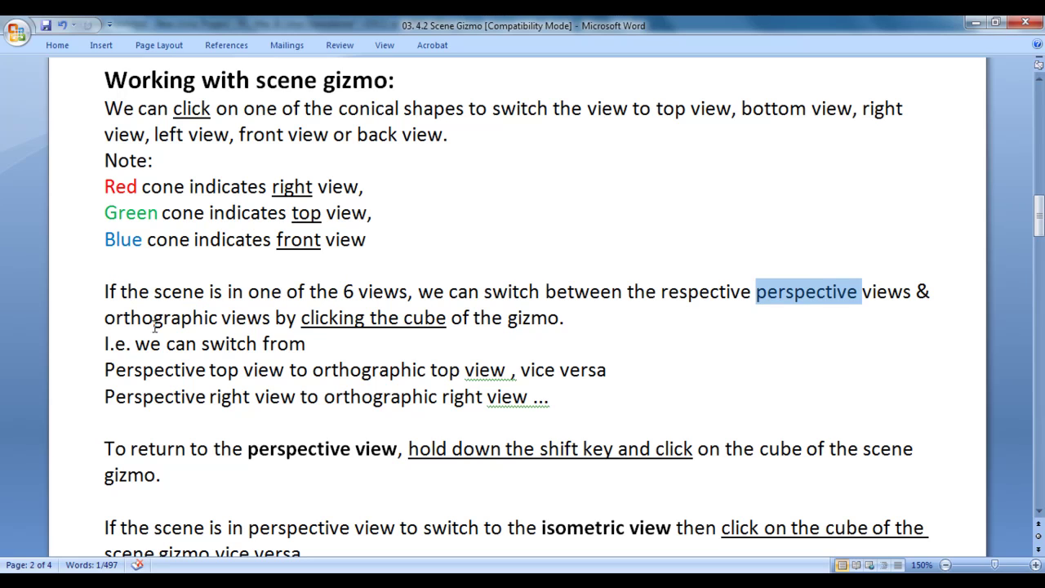
drag(309, 319, 601, 324)
click(604, 324)
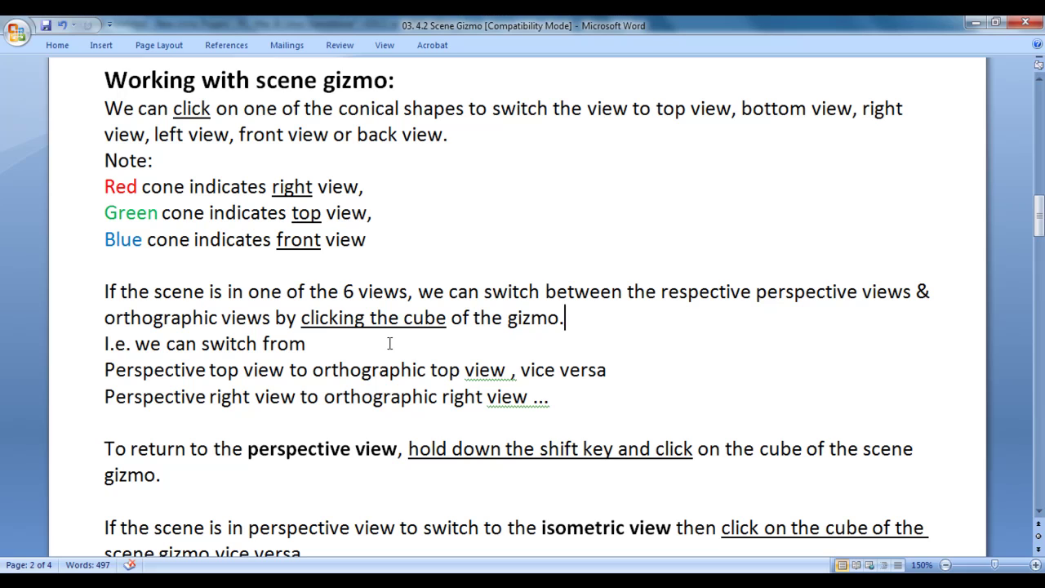
Examine the examples of switching the top and right views between perspective and orthographic.
drag(104, 370, 502, 371)
drag(104, 398, 532, 398)
click(349, 416)
click(489, 422)
double_click(163, 370)
double_click(368, 368)
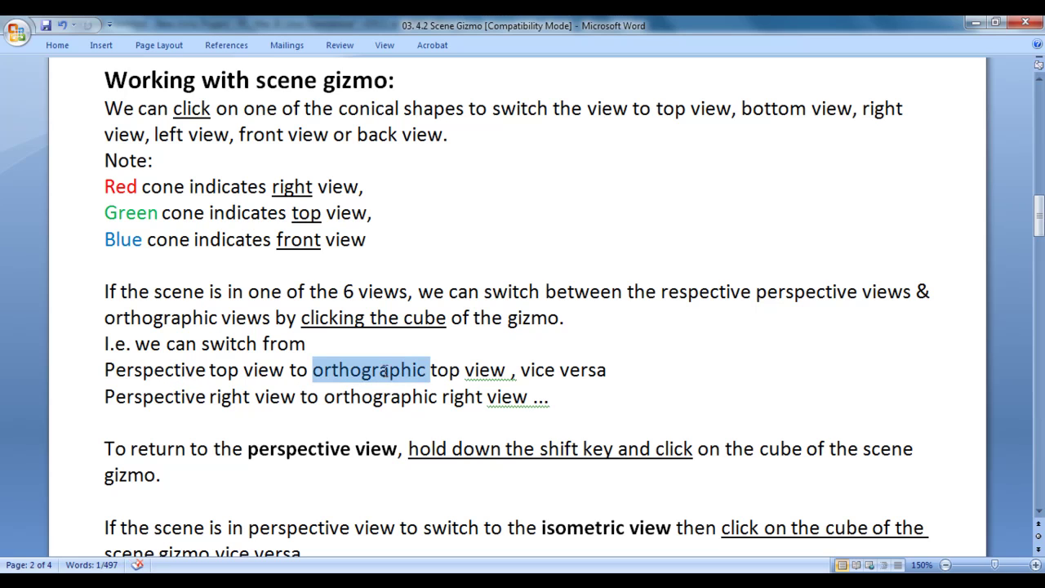
double_click(177, 368)
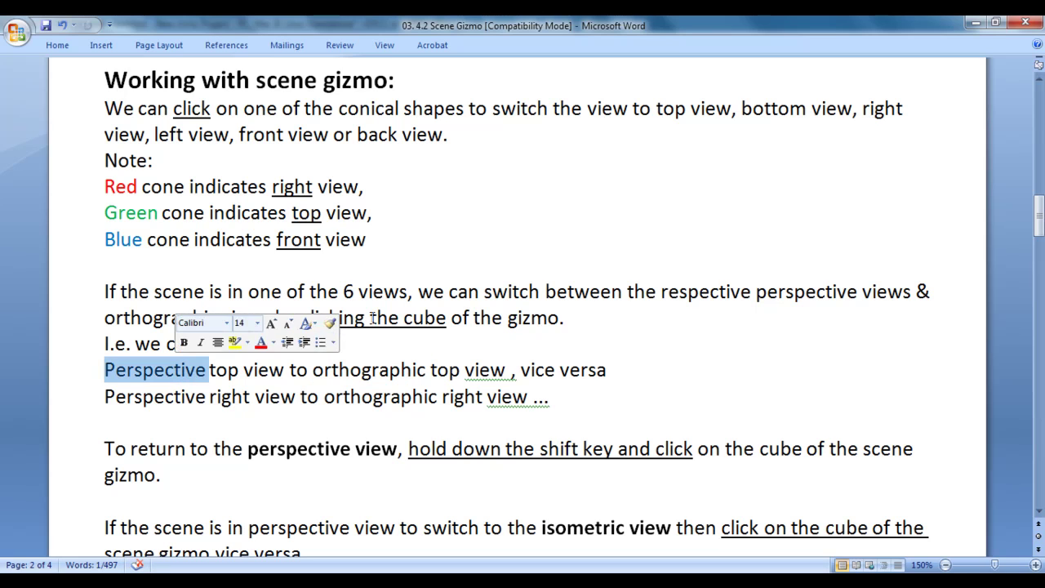
double_click(428, 319)
click(492, 343)
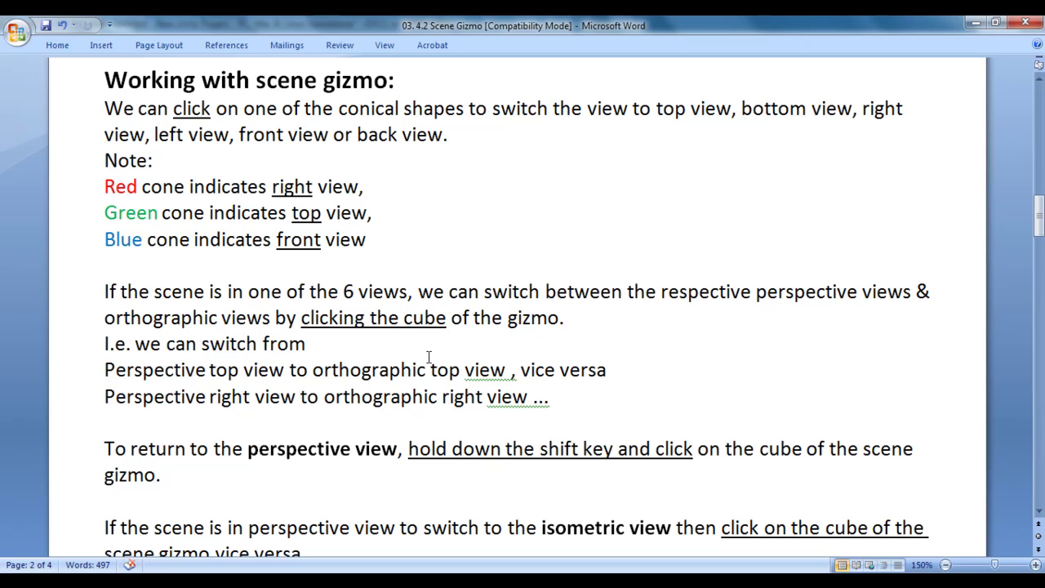
double_click(369, 370)
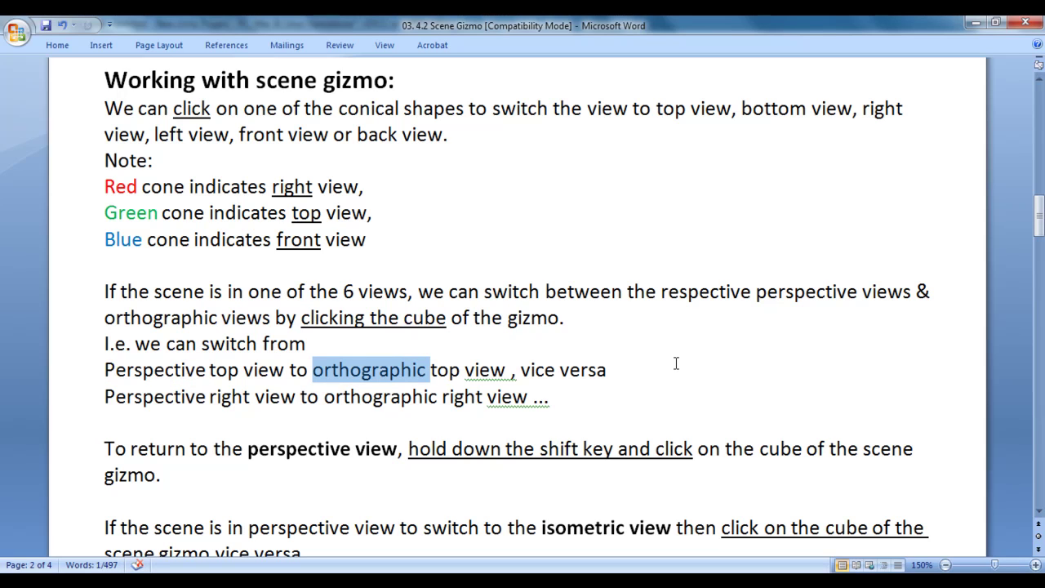
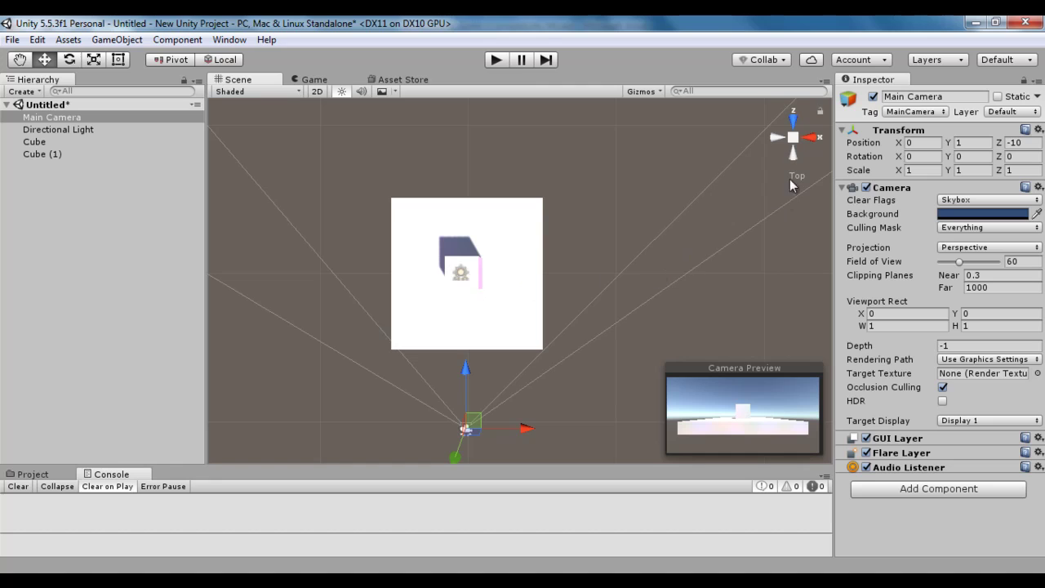
Switch the top view to orthographic, and toggle the right view to perspective and back to orthographic with the scene gizmo.
click(793, 139)
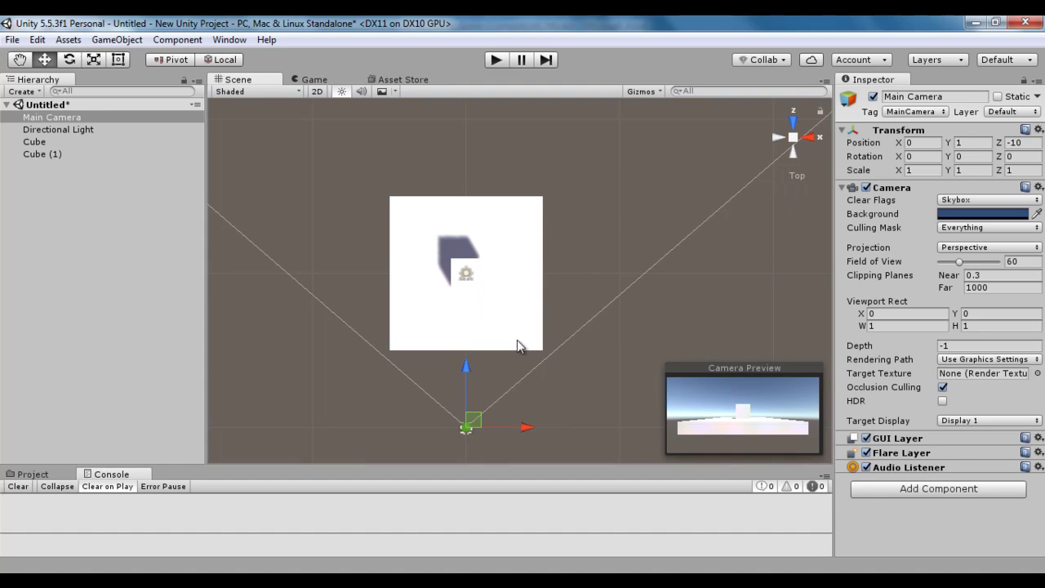
click(810, 139)
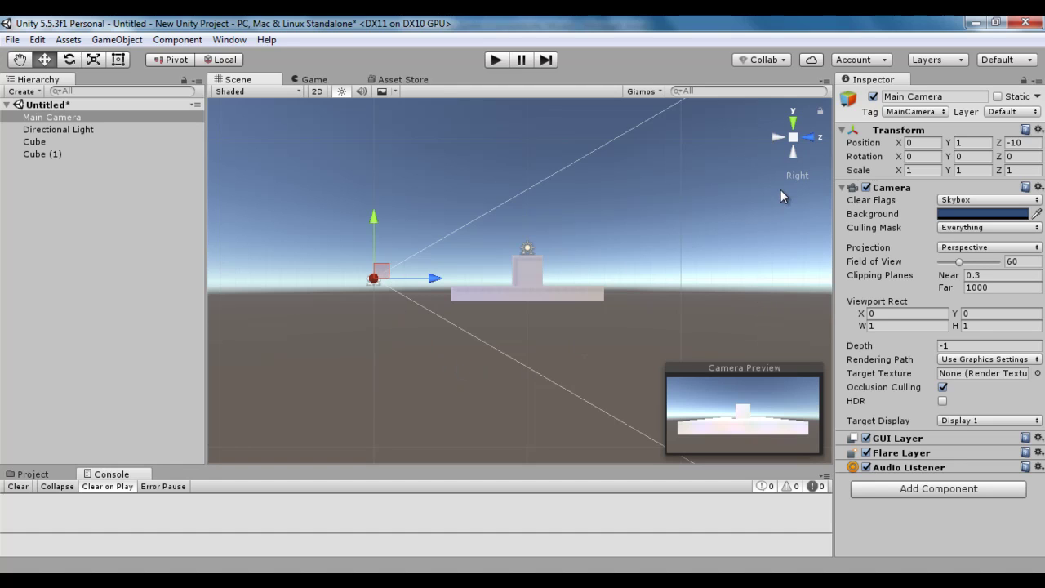
click(793, 138)
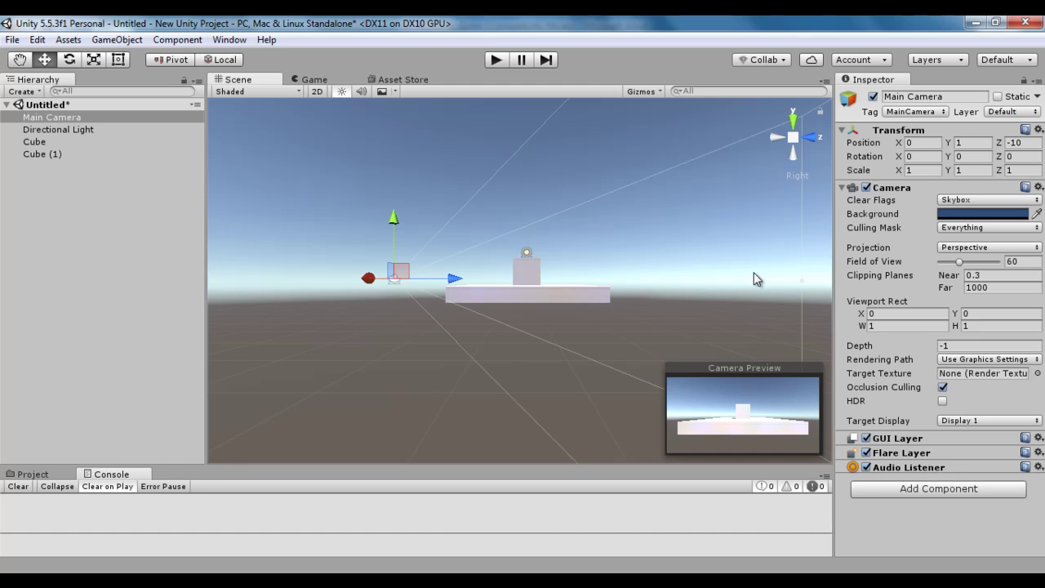
click(793, 139)
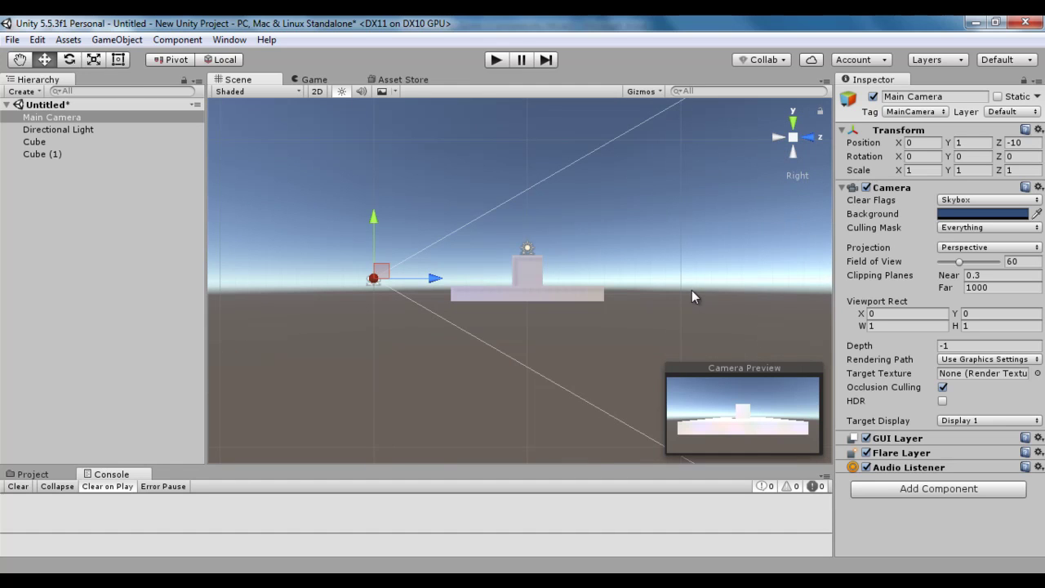
Read in the Word notes how to return to the perspective view, and switch Unity's right view back to the free perspective view.
key(alt+Tab)
click(103, 448)
drag(104, 448, 395, 449)
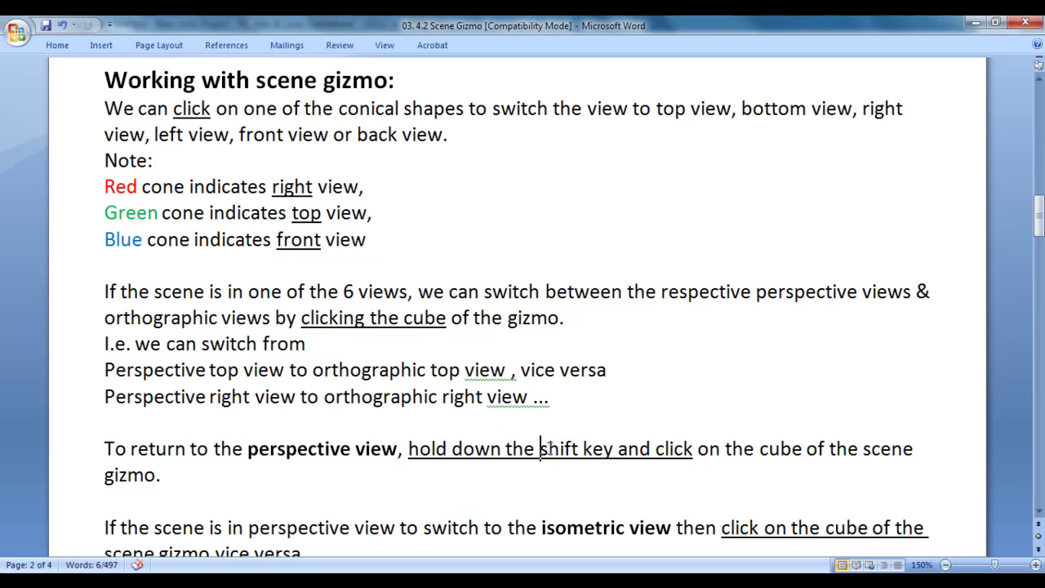
drag(540, 448, 907, 448)
click(691, 490)
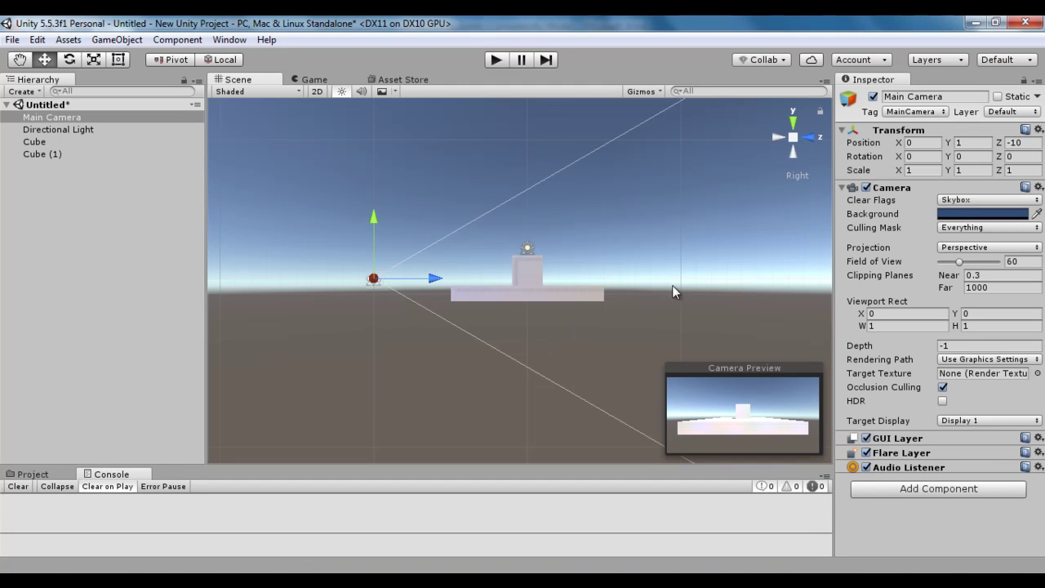
click(793, 139)
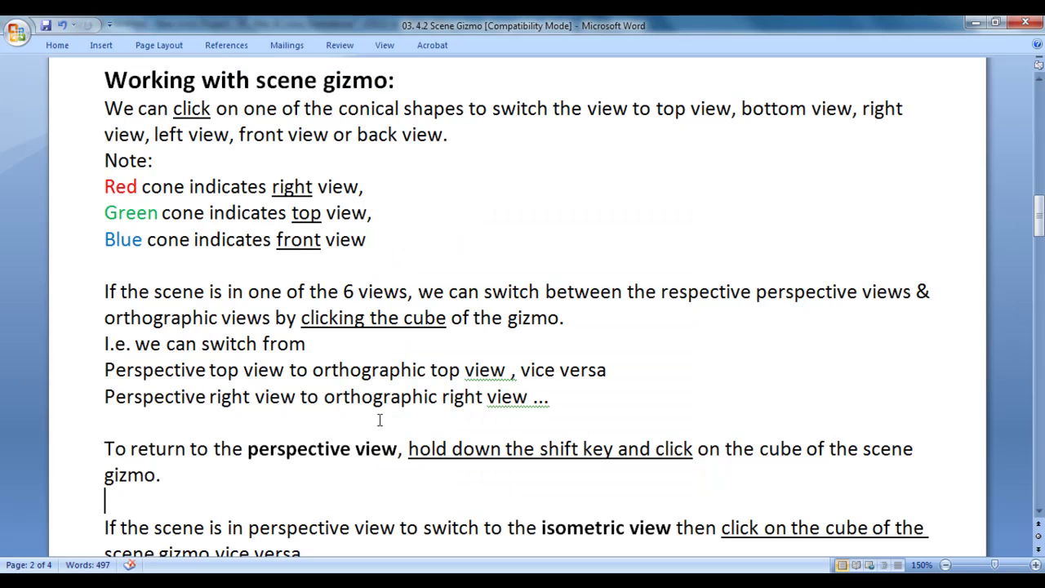
Read in the Word notes how the gizmo's cube switches the scene between the perspective and isometric views.
scroll(253, 490, down, 1)
drag(248, 472, 399, 474)
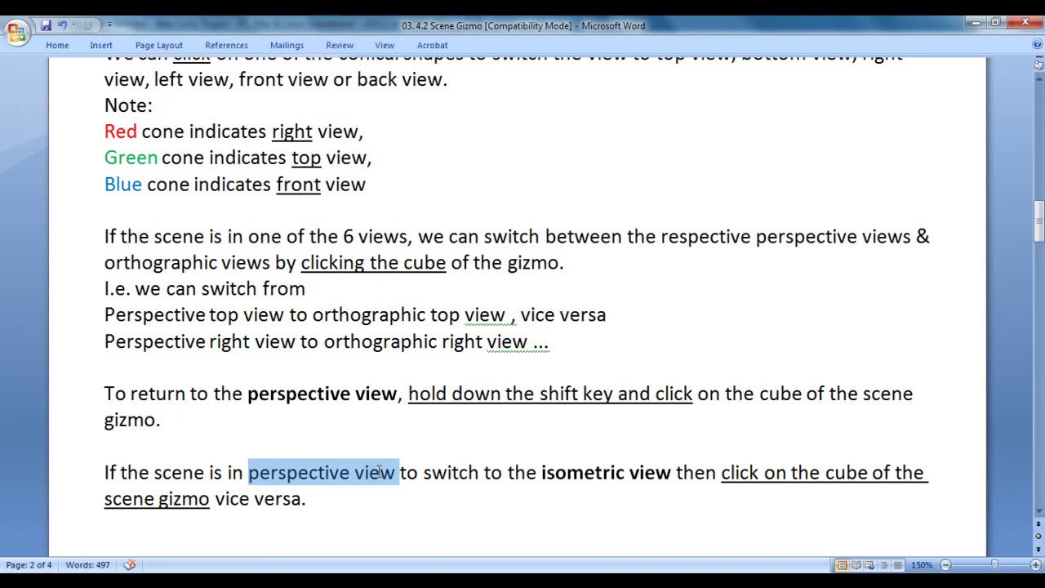
drag(540, 472, 916, 490)
key(ctrl+b)
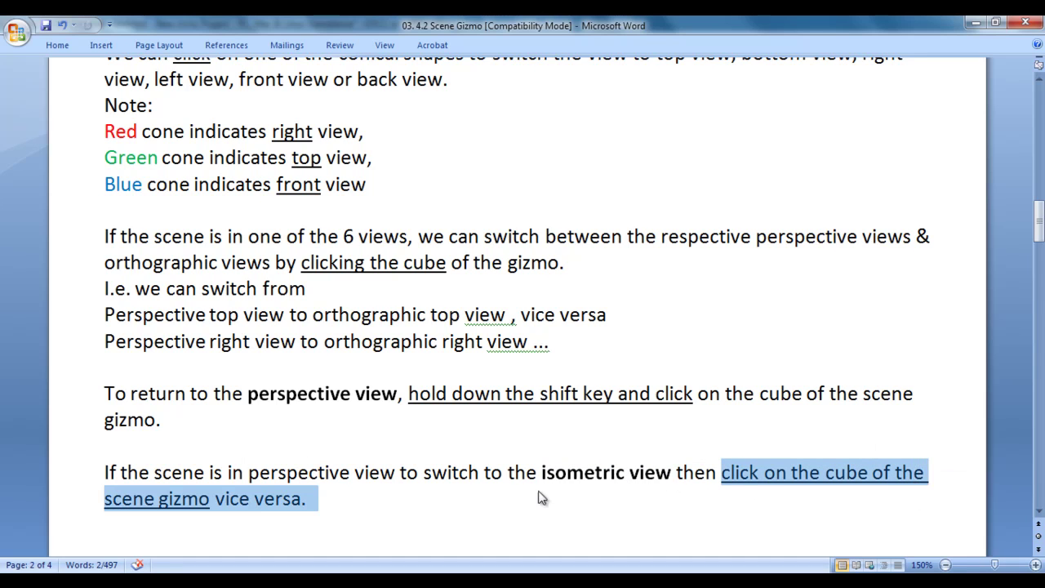
key(Right)
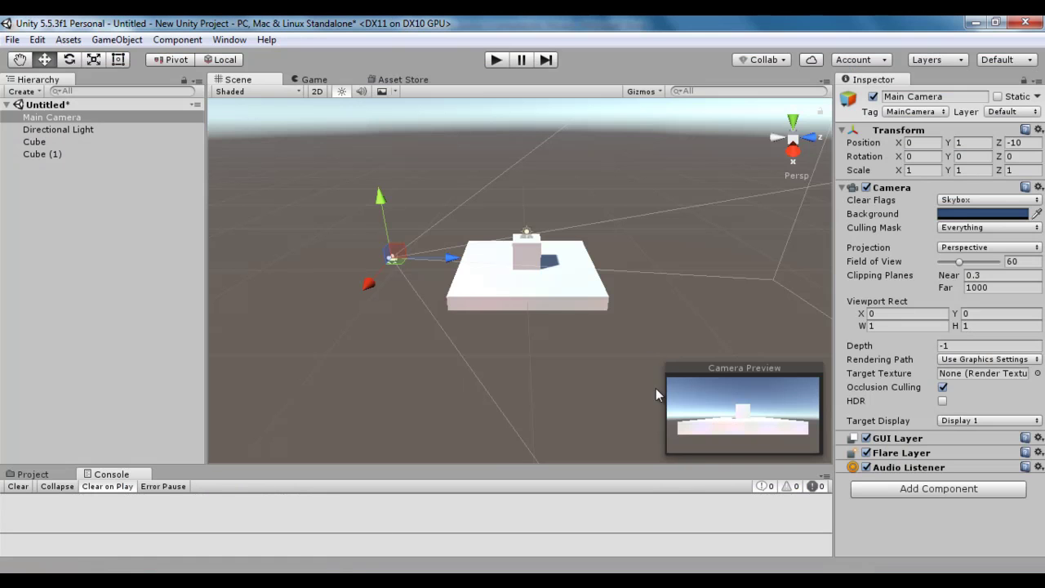
Orbit Unity's scene to an angled view of the cubes and toggle it twice between perspective and isometric, ending in perspective.
key(alt)
alt+drag(547, 386, 620, 363)
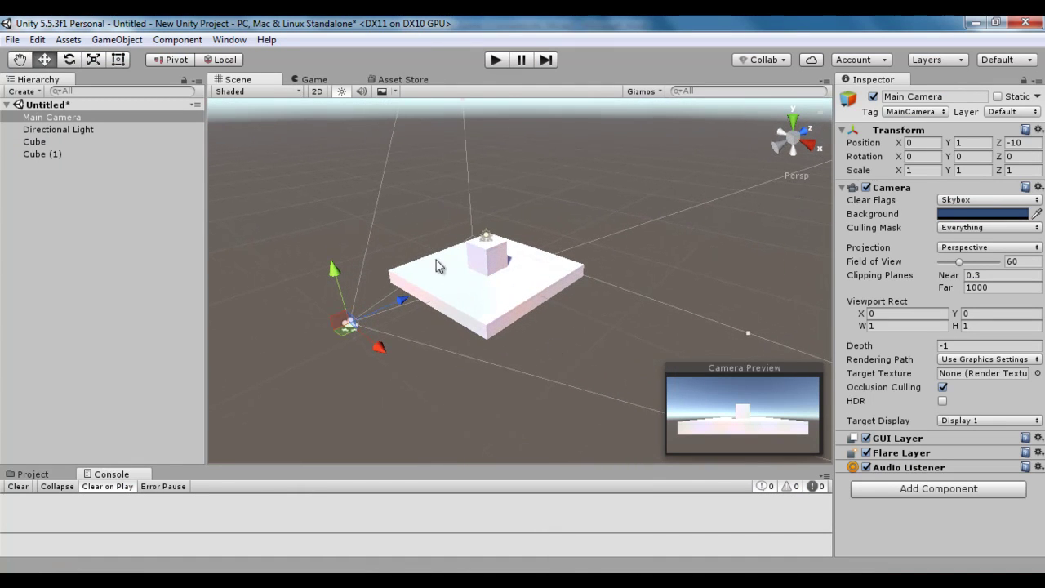
click(795, 143)
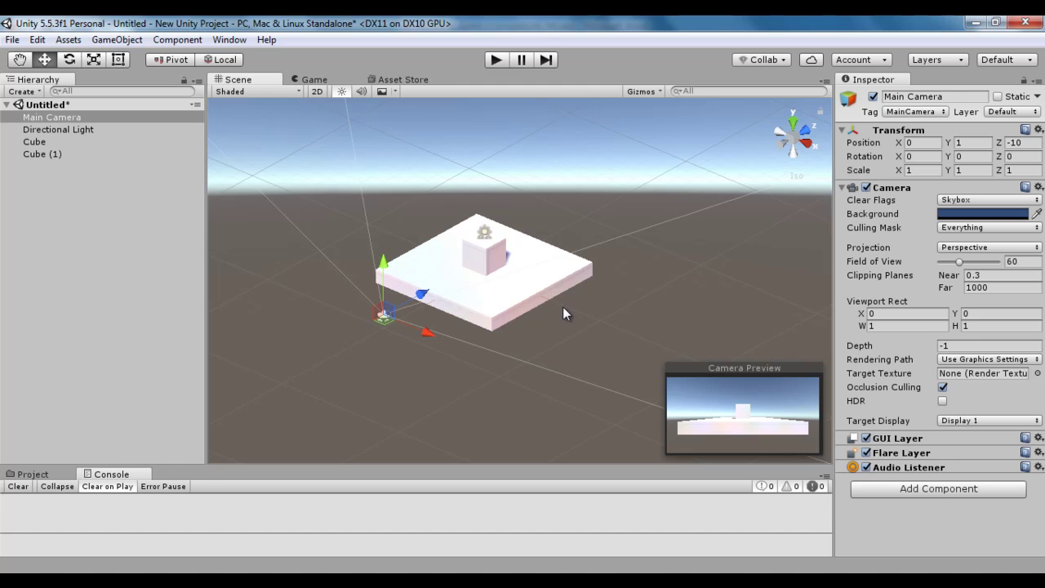
click(794, 140)
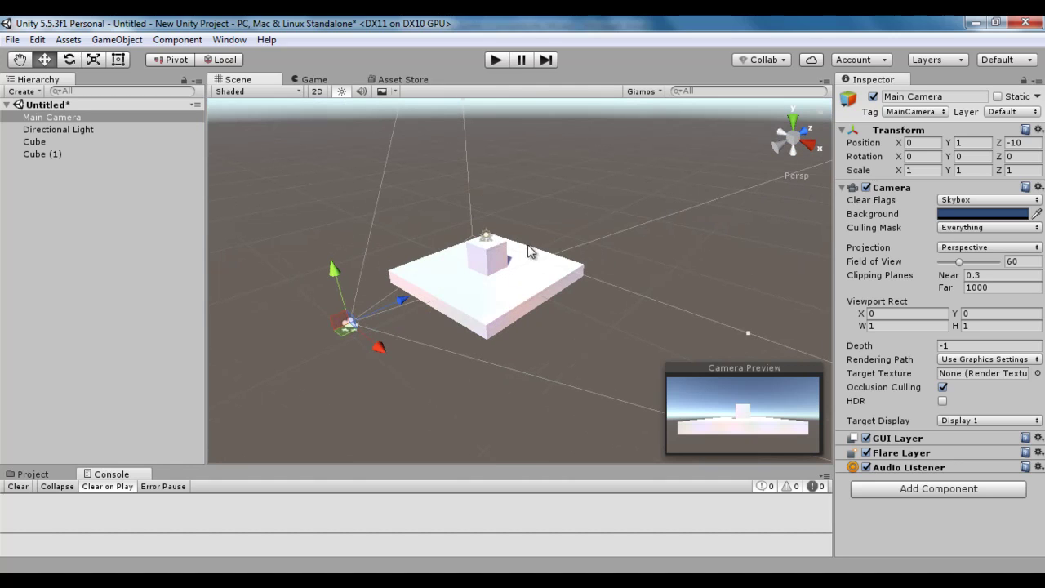
click(794, 141)
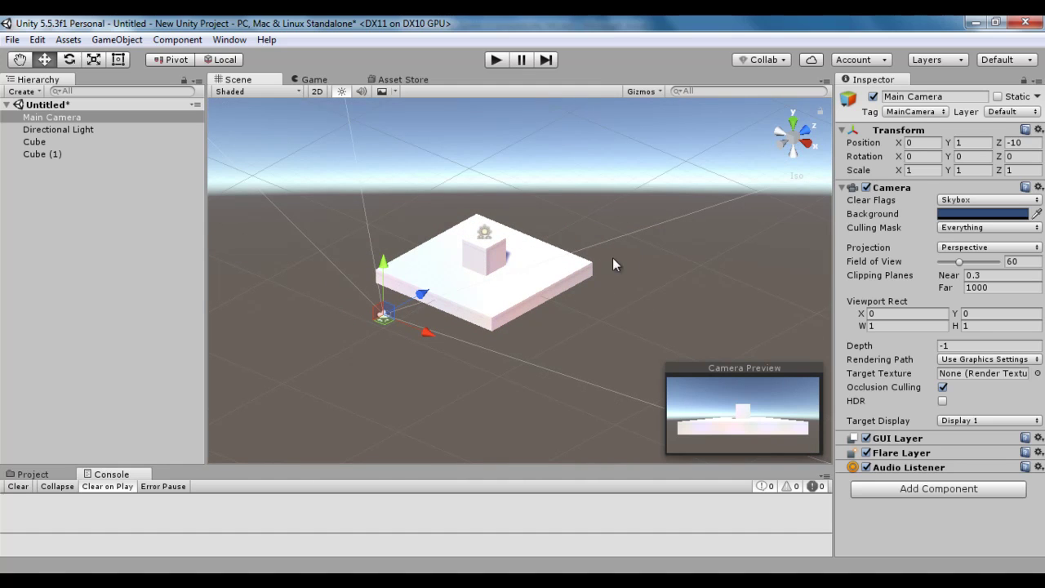
click(794, 141)
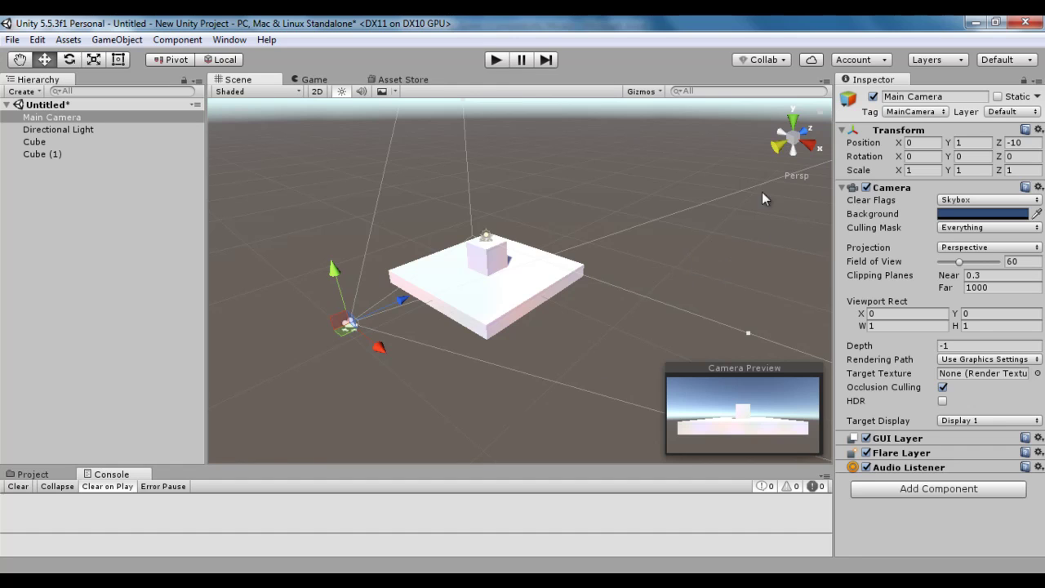
Minimize the Unity and Word windows to show the desktop.
click(977, 24)
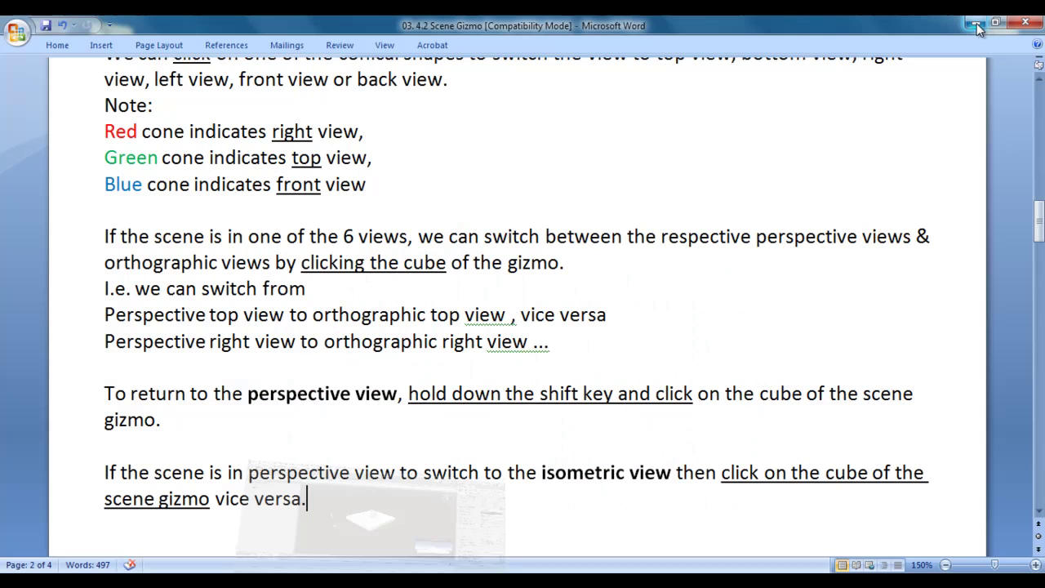
click(977, 25)
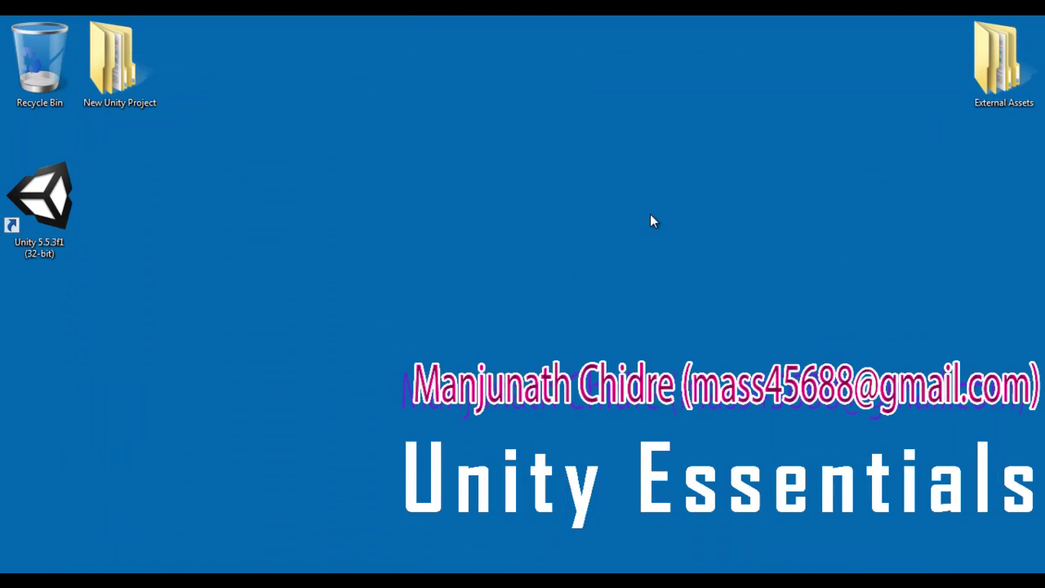